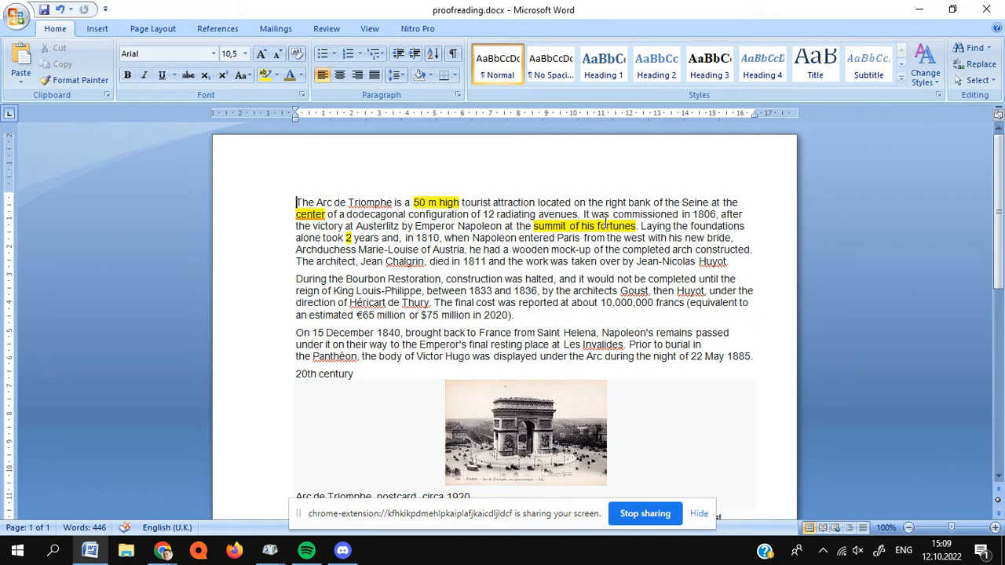
- Examine the Arc de Triomphe text and its highlighted passages from beginning to end
scroll(642, 307, "down", 1)
scroll(643, 306, "down", 3)
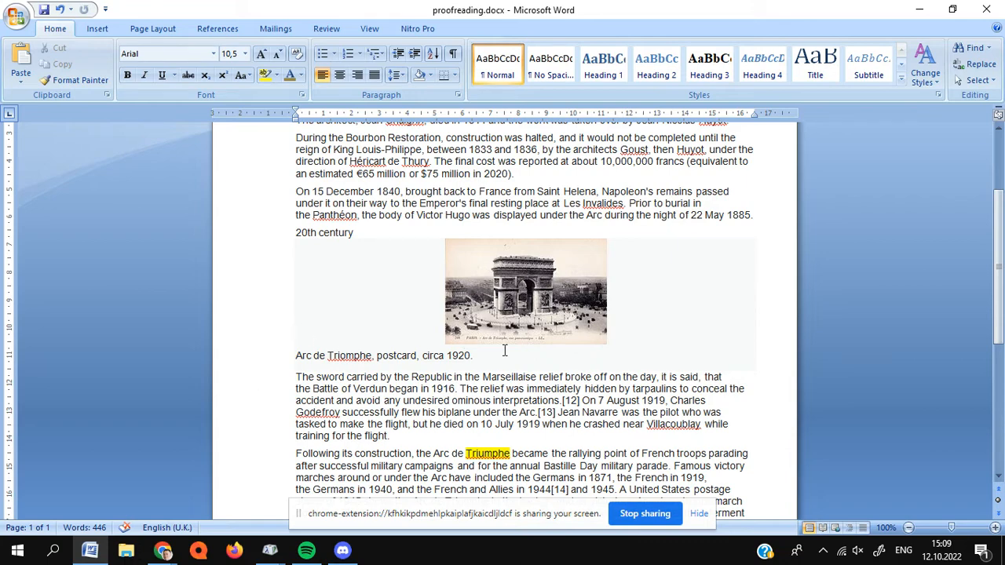
scroll(503, 351, "up", 3)
scroll(503, 351, "down", 10)
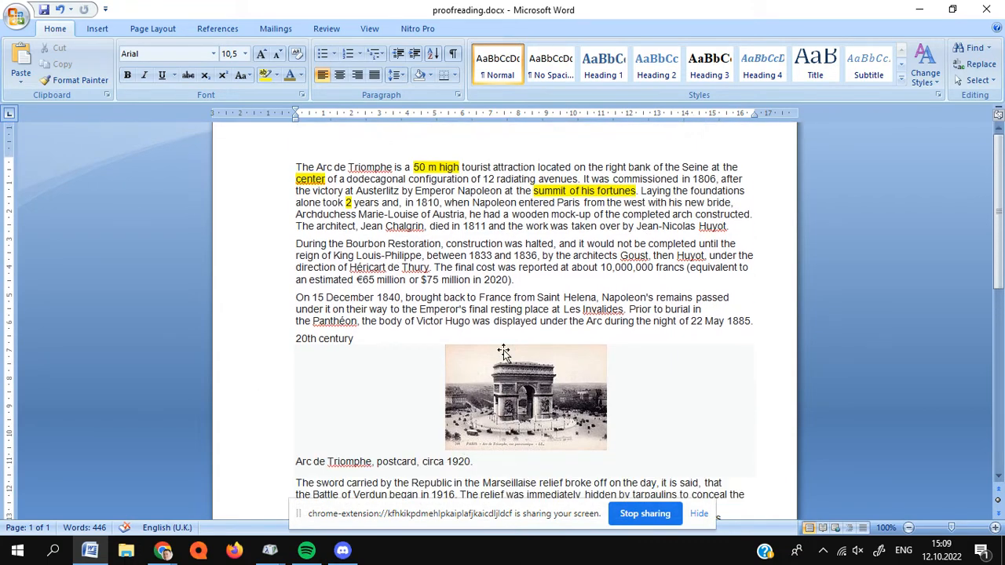
scroll(505, 351, "up", 12)
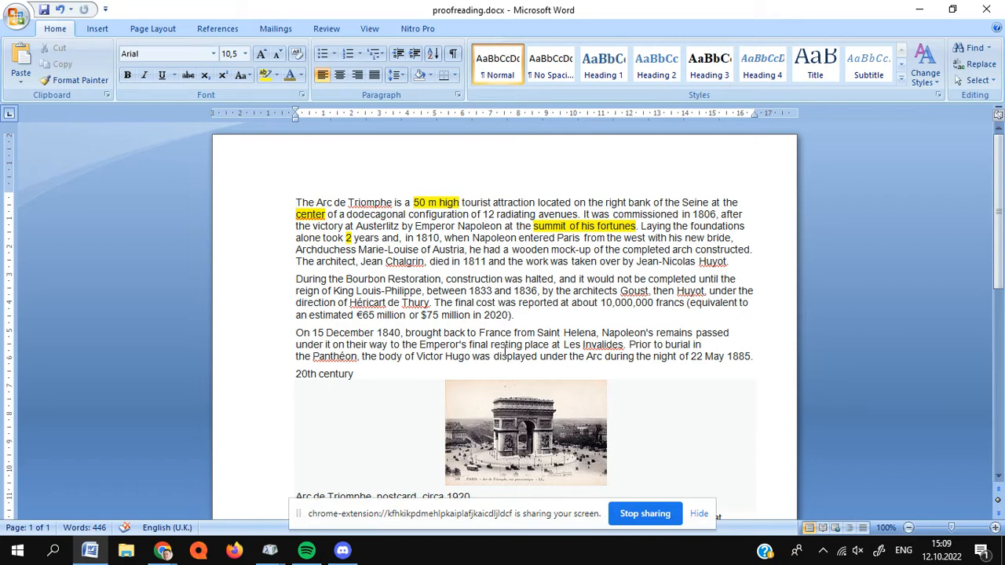
scroll(505, 350, "down", 6)
scroll(505, 351, "up", 3)
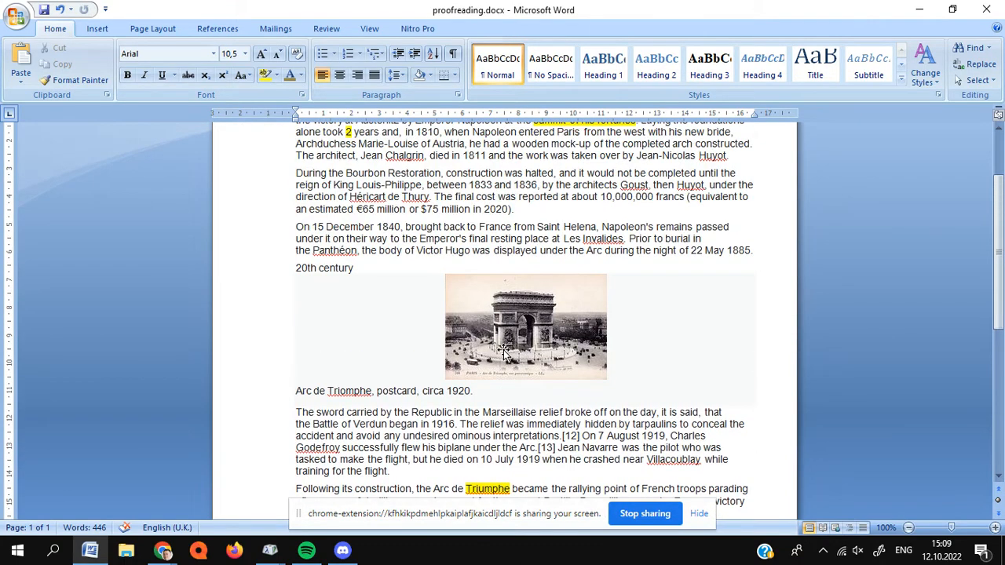
scroll(505, 350, "up", 3)
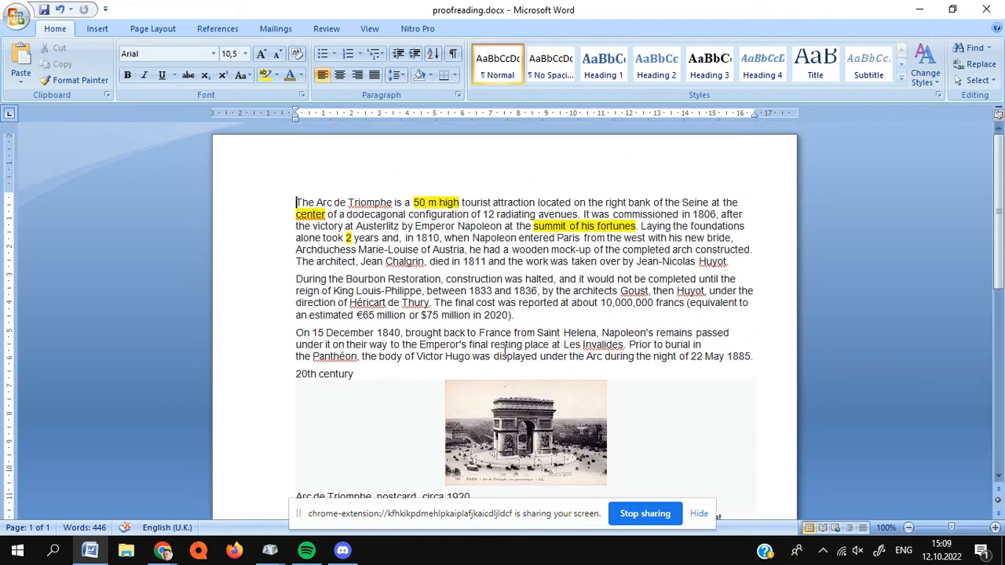
scroll(505, 351, "down", 6)
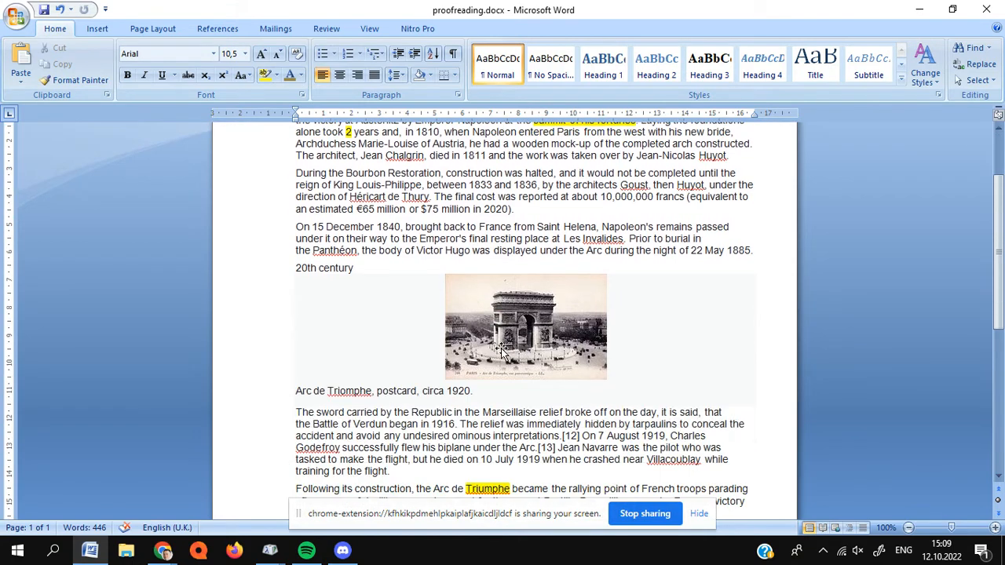
scroll(505, 351, "up", 6)
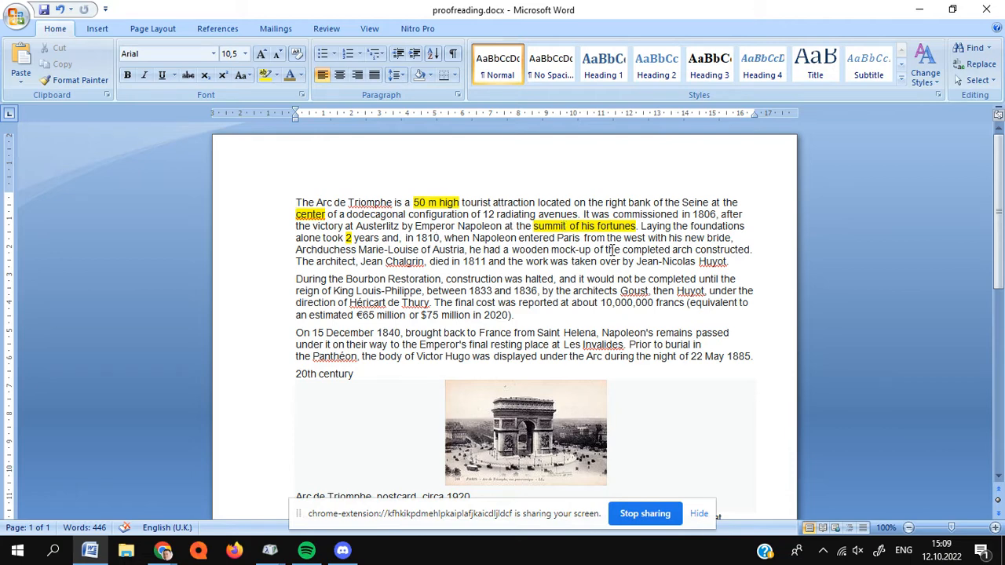
- Replace the word "summit" with "peak" in the highlighted phrase "summit of his fortunes" in the first paragraph
key("BackSpace")
key("BackSpace")
key("BackSpace")
key("BackSpace")
key("BackSpace")
key("BackSpace")
key("BackSpace")
type("pea")
key("Left")
type("k")
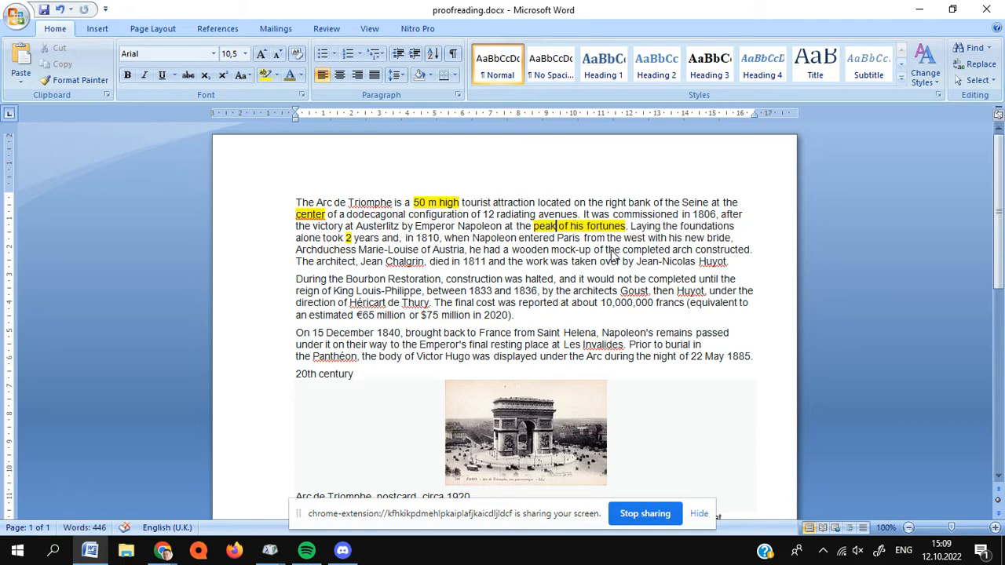
scroll(376, 351, "down", 2)
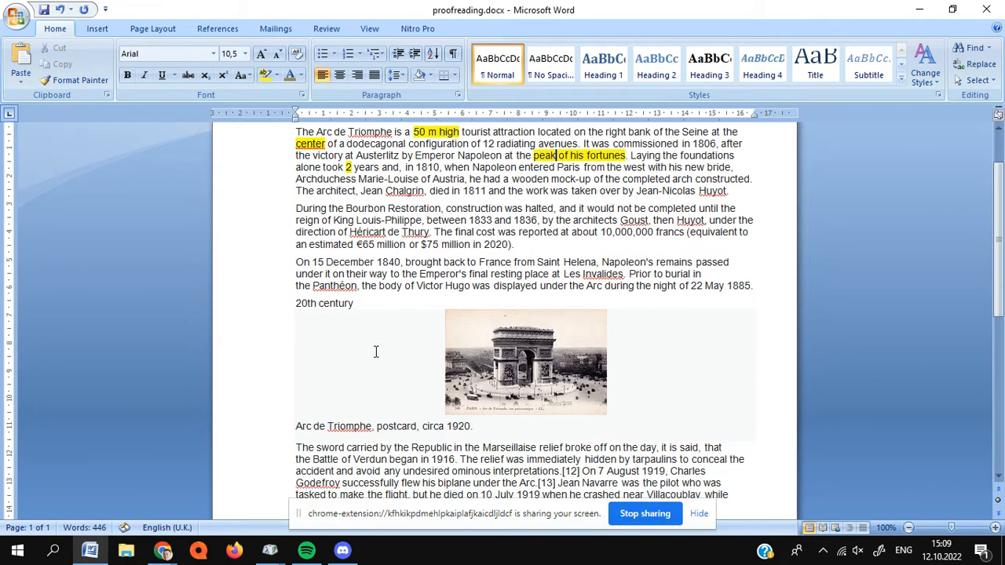
scroll(376, 352, "down", 4)
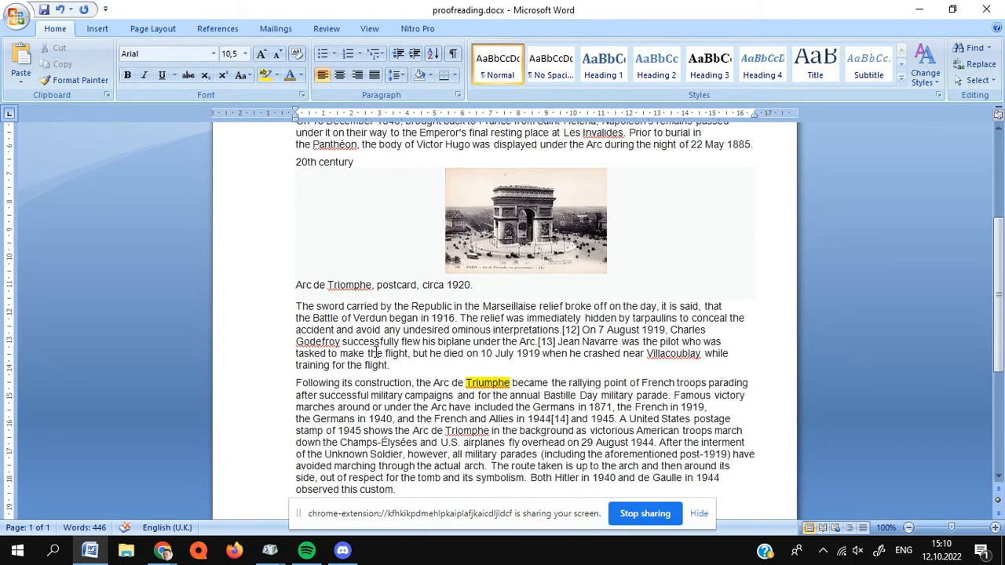
scroll(375, 352, "up", 6)
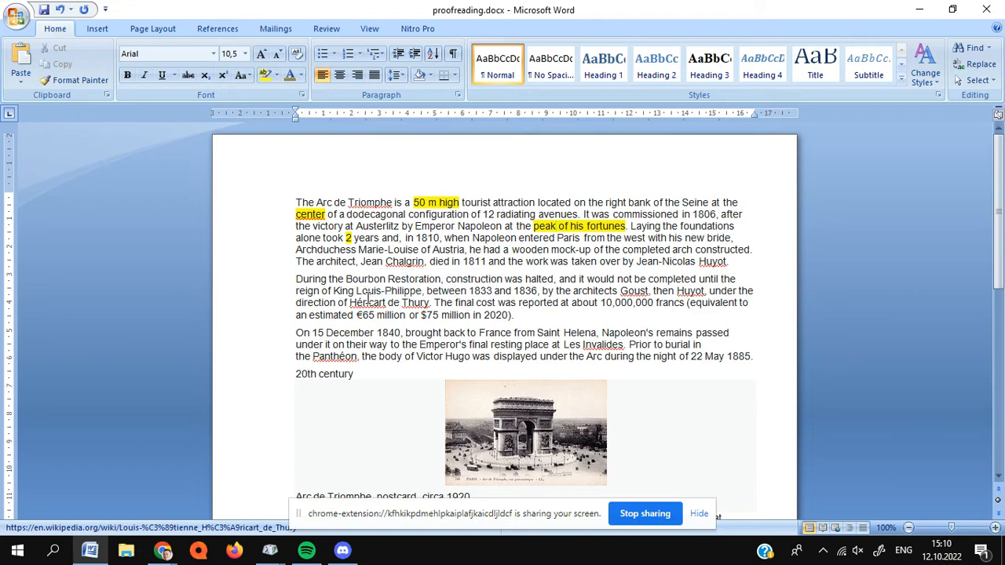
scroll(368, 300, "down", 7)
scroll(367, 300, "up", 9)
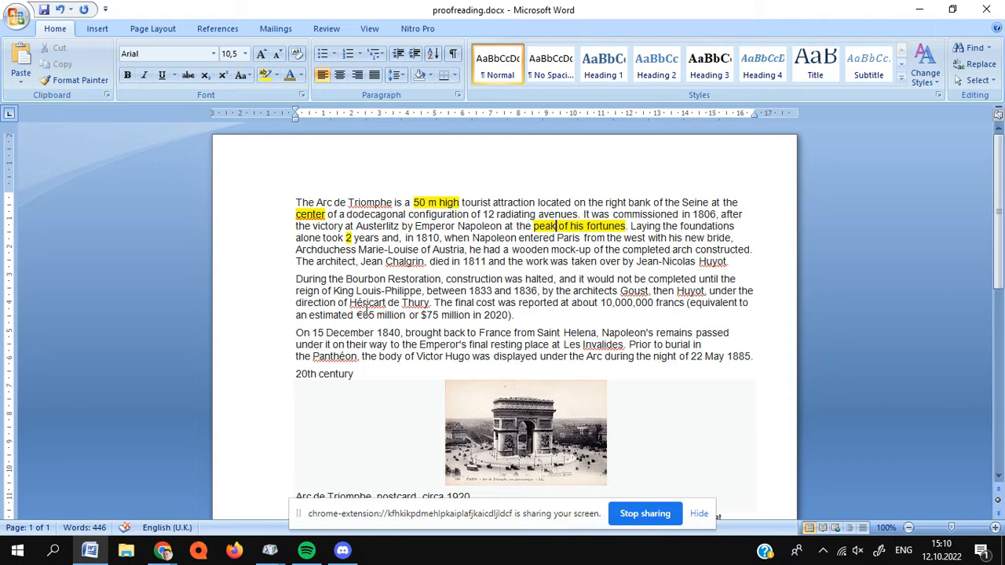
- Search the document for digits from its beginning with the wildcard pattern [0-9], keeping the search window clear of the first paragraph
key("ctrl+f")
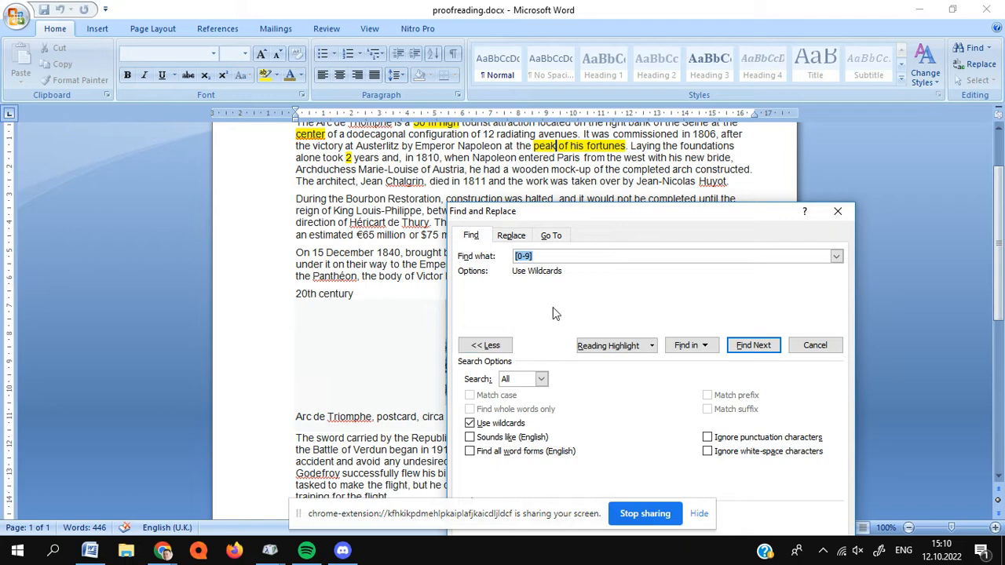
left_click_drag(1003, 211, 1003, 169)
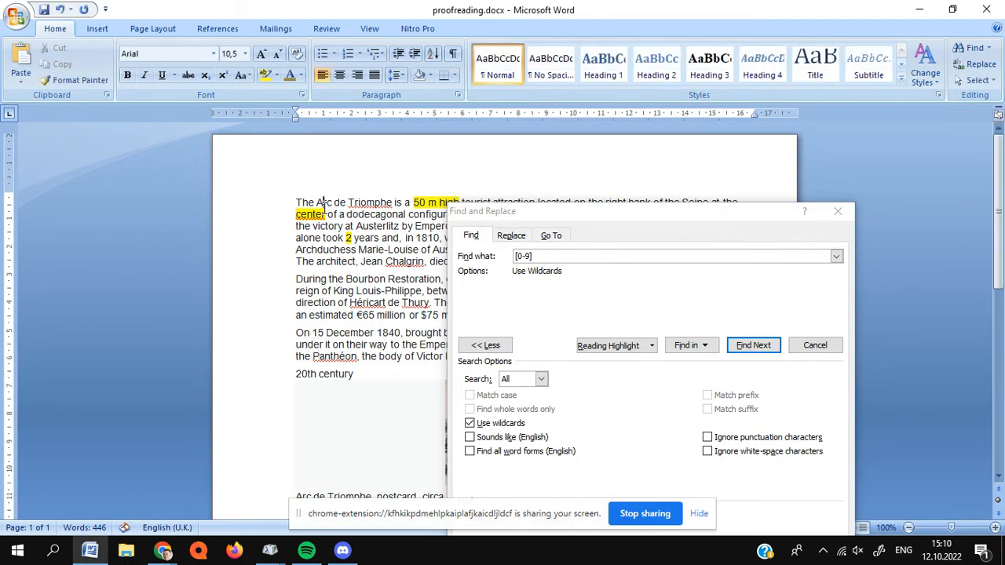
left_click(547, 255)
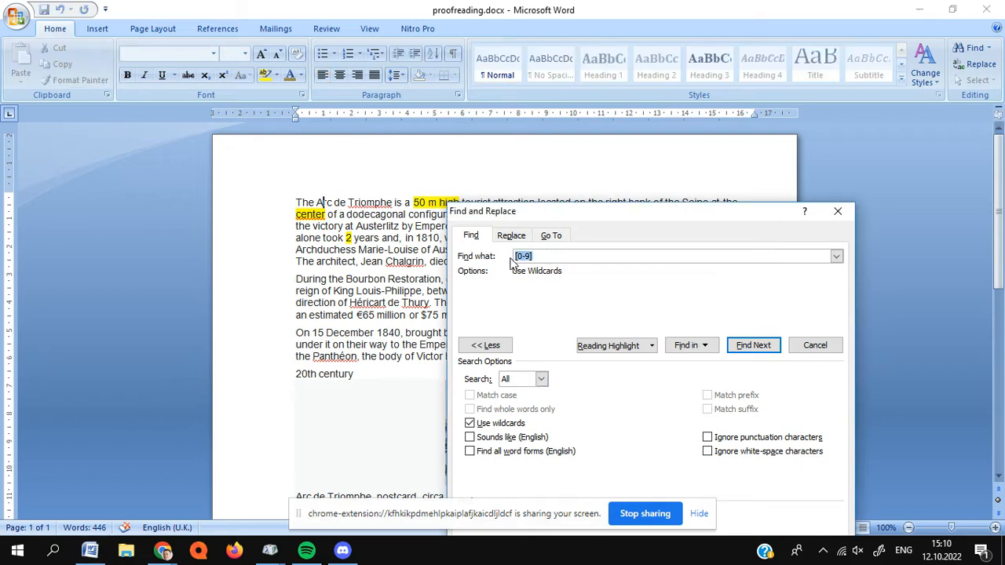
left_click(540, 257)
left_click(759, 346)
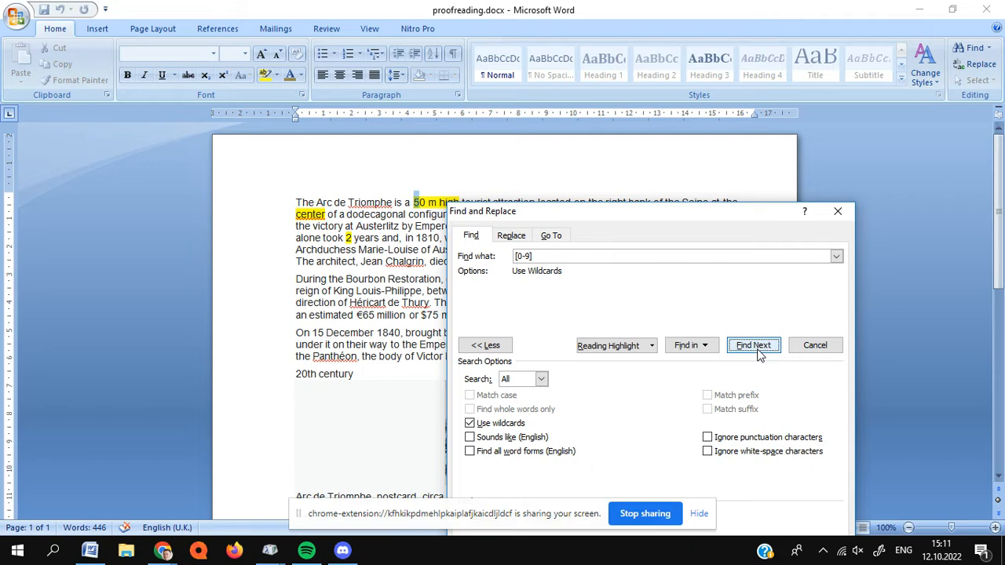
left_click_drag(701, 219, 684, 285)
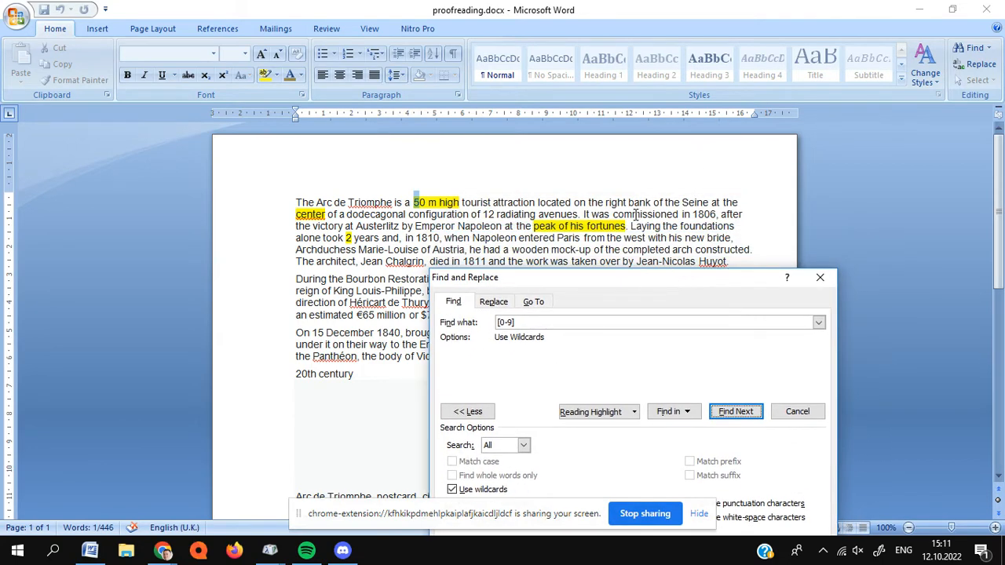
scroll(634, 215, "down", 1)
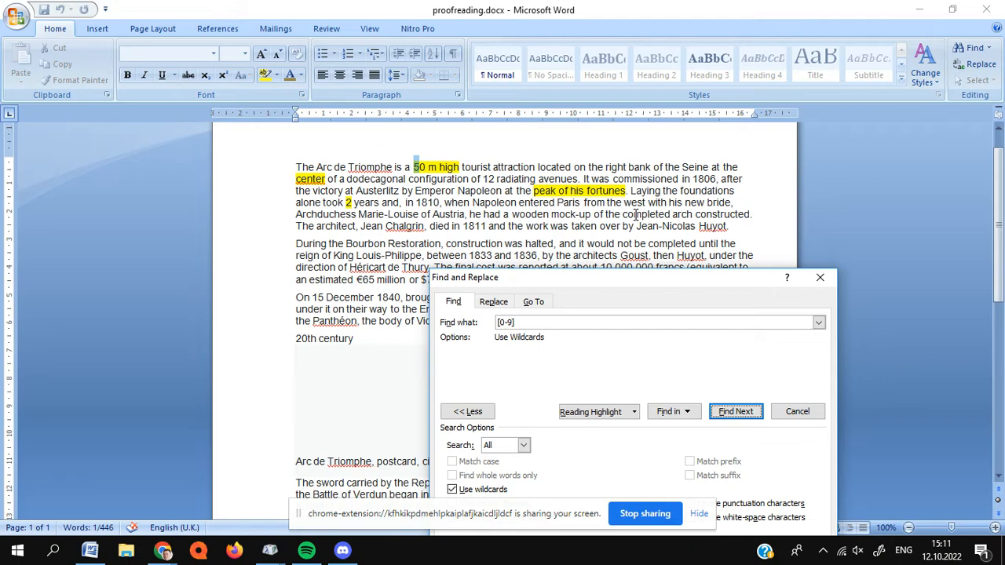
- Hyphenate the highlighted measurement in the first sentence as "50-m-high"
left_click(432, 170)
left_click(430, 169)
key("BackSpace")
type("-")
key("Delete")
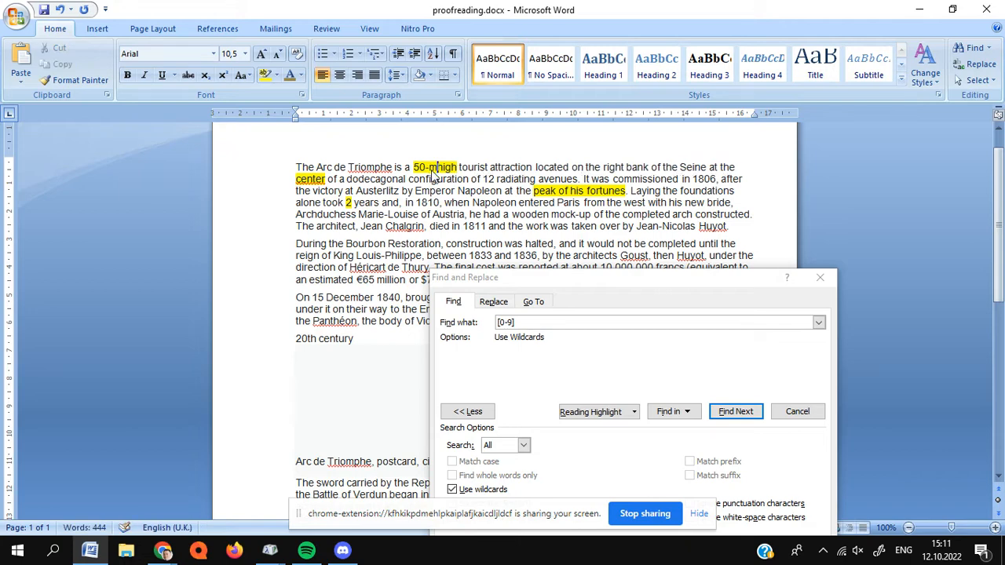
type("-")
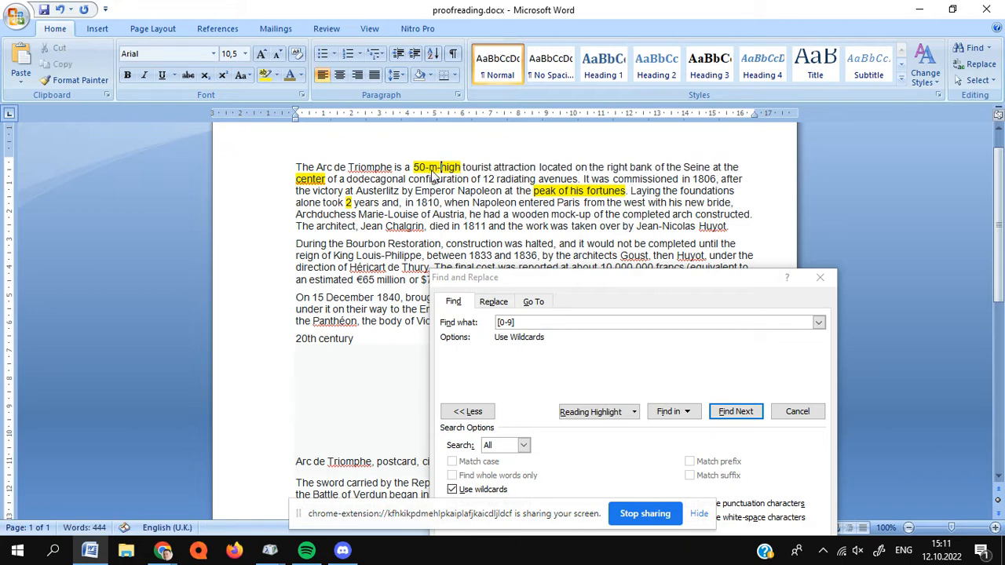
- Go through the following digit matches in the first paragraph and replace the numeral before "years" with the word "two"
left_click(742, 416)
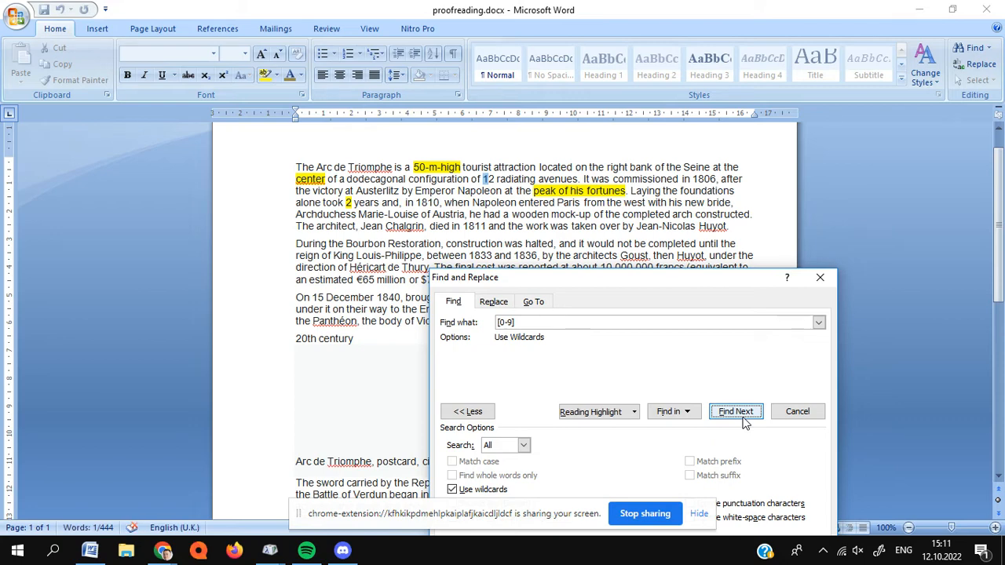
left_click(735, 412)
left_click(744, 420)
left_click(743, 420)
left_click(743, 420)
left_click(744, 420)
left_click(743, 420)
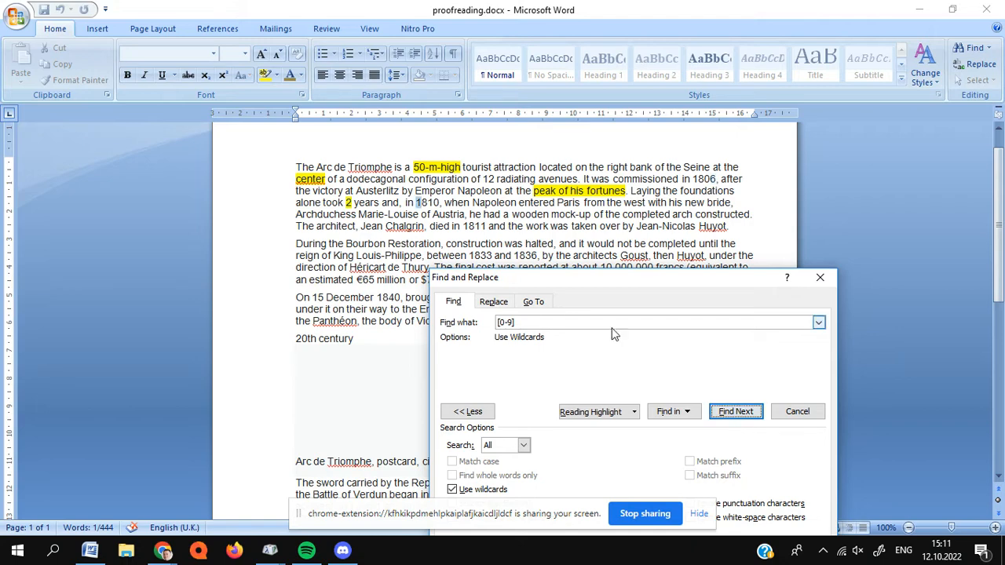
left_click(353, 207)
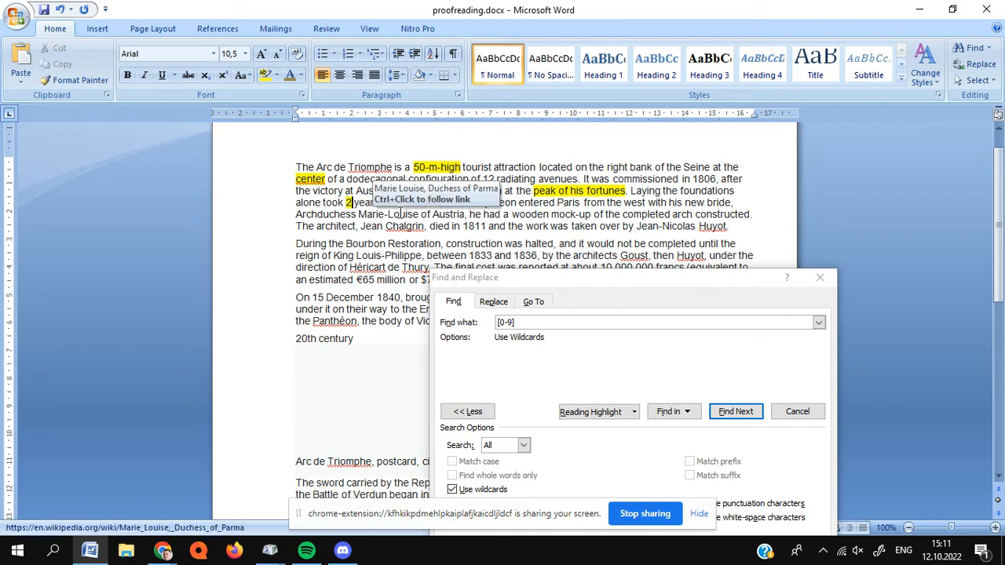
key("BackSpace")
type("two")
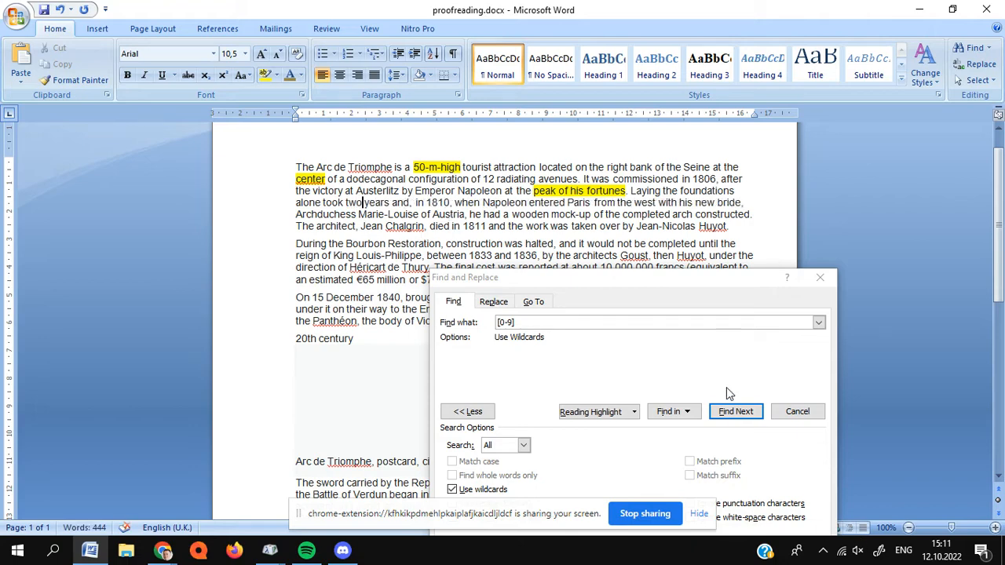
- Find the next digit, look over the numbers in the remaining paragraphs, and close the search
left_click(716, 412)
left_click_drag(616, 277, 633, 348)
scroll(385, 246, "down", 1)
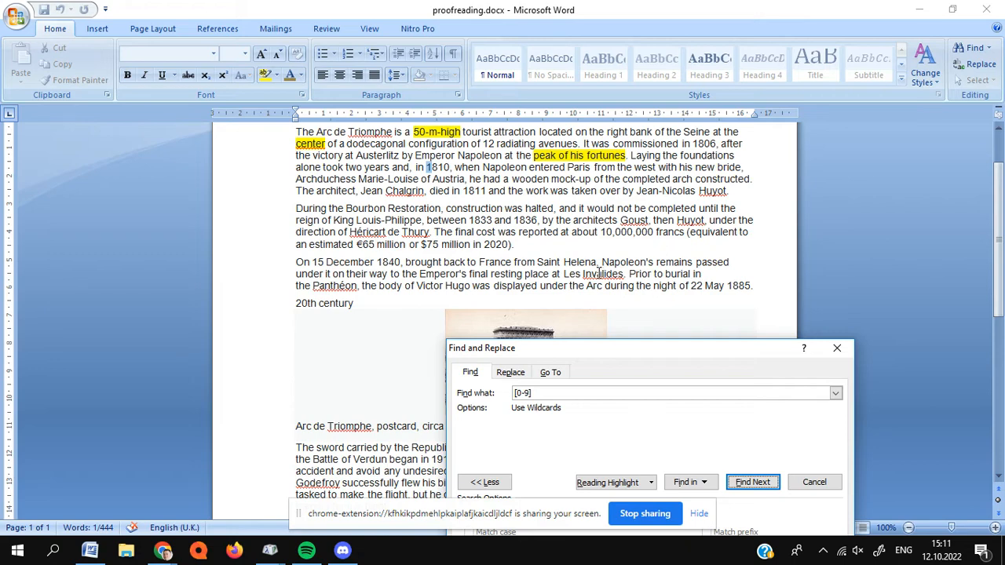
scroll(595, 269, "down", 10)
scroll(595, 269, "up", 10)
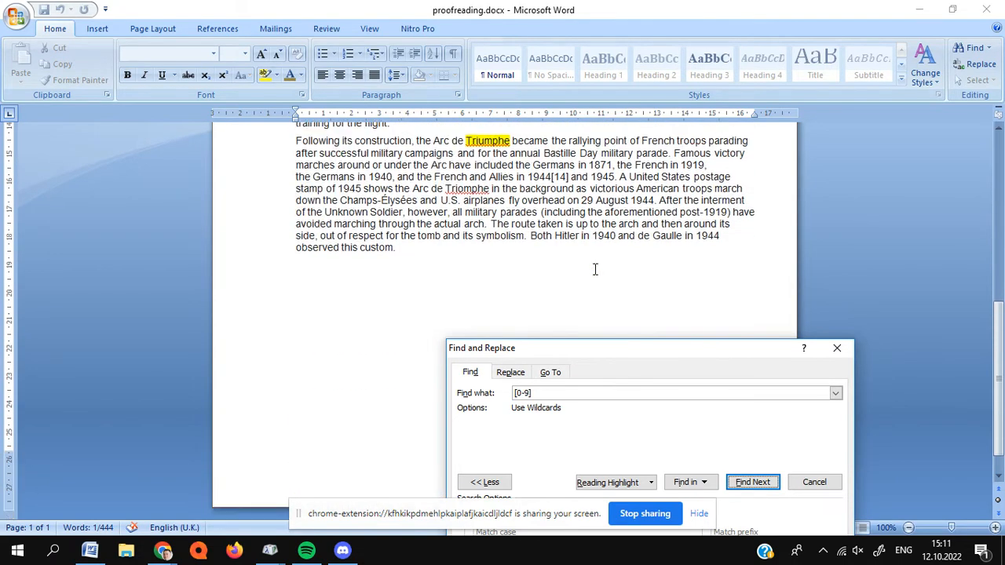
scroll(594, 270, "down", 2)
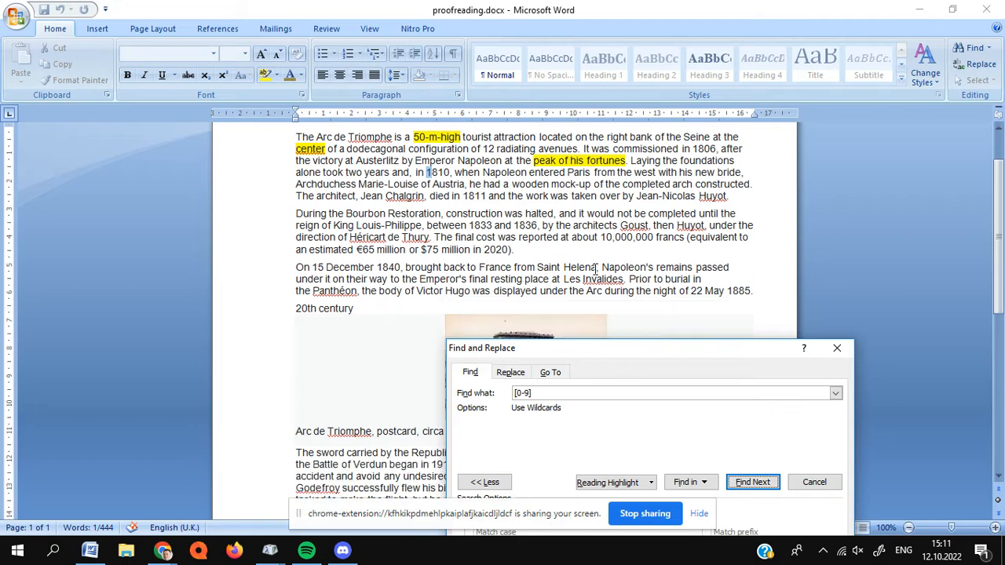
scroll(594, 269, "up", 2)
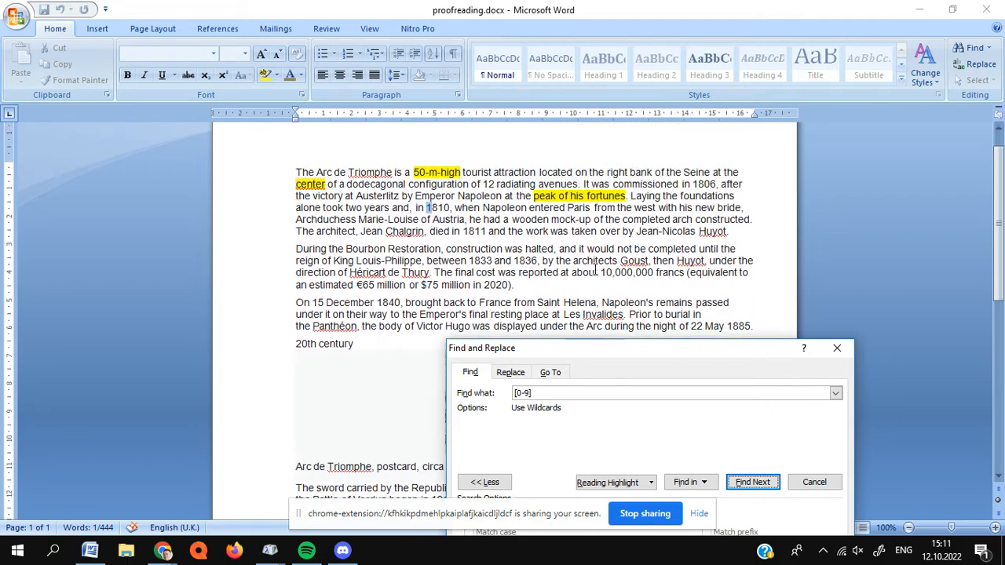
scroll(594, 270, "down", 5)
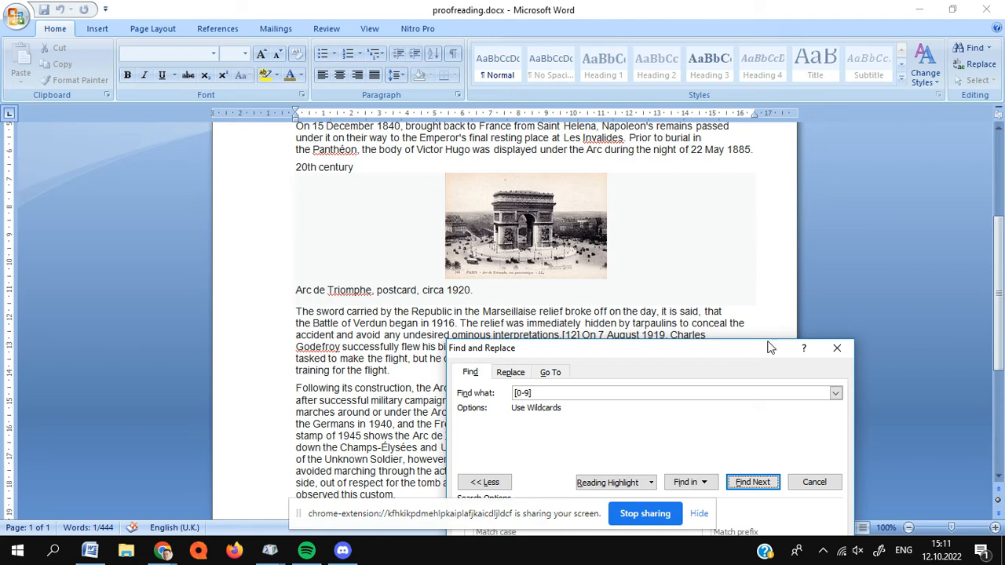
left_click(836, 349)
scroll(455, 259, "up", 3)
scroll(456, 260, "up", 3)
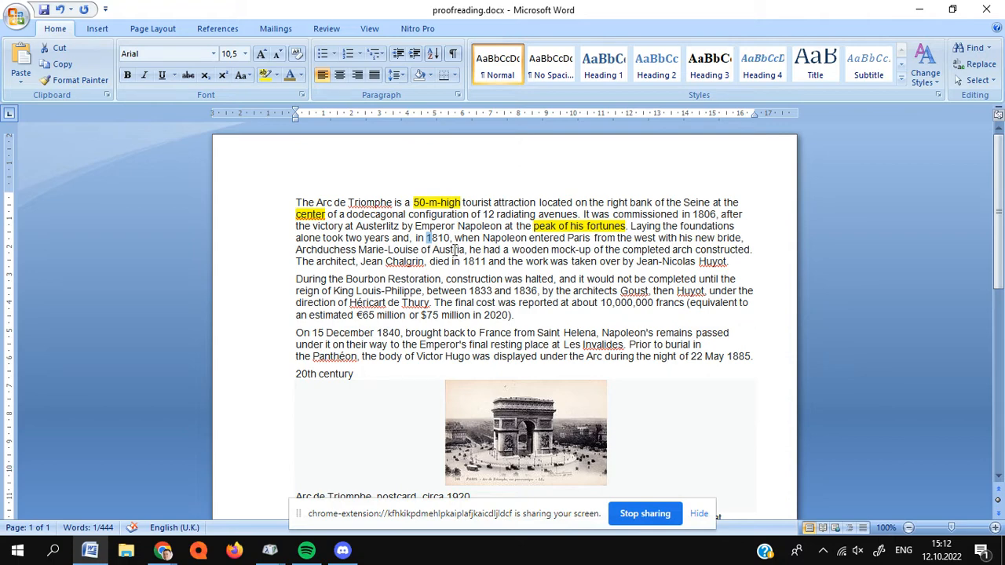
- Search the document for "arc de" with wildcards on, continuing the search from the beginning
scroll(449, 248, "down", 1)
scroll(447, 247, "up", 1)
key("ctrl+f")
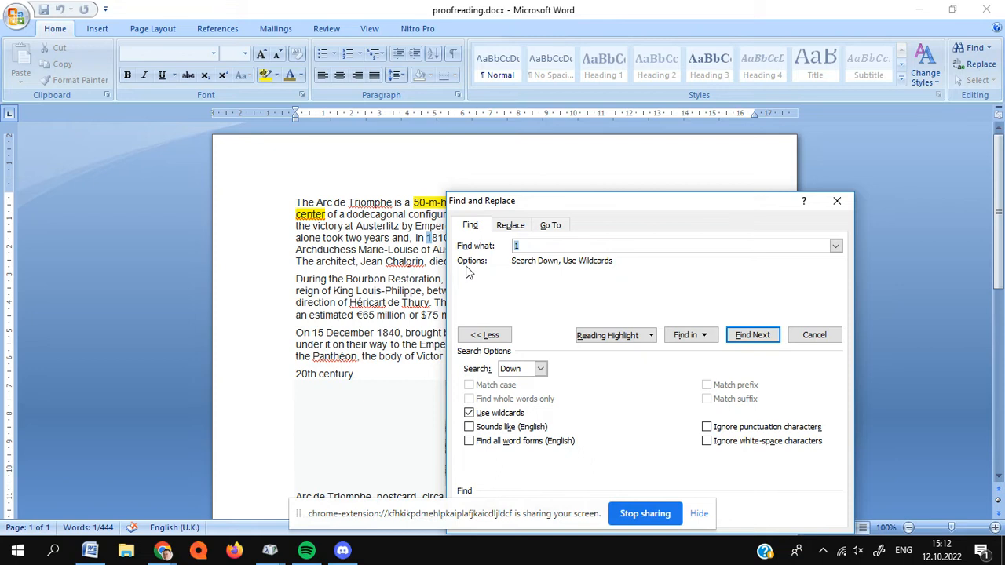
type("[")
key("BackSpace")
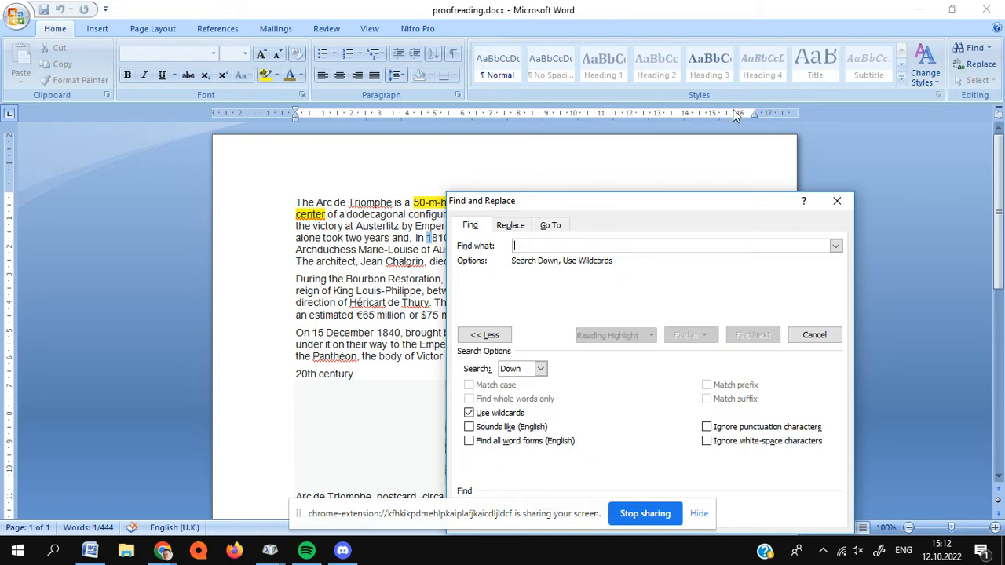
type("arc de")
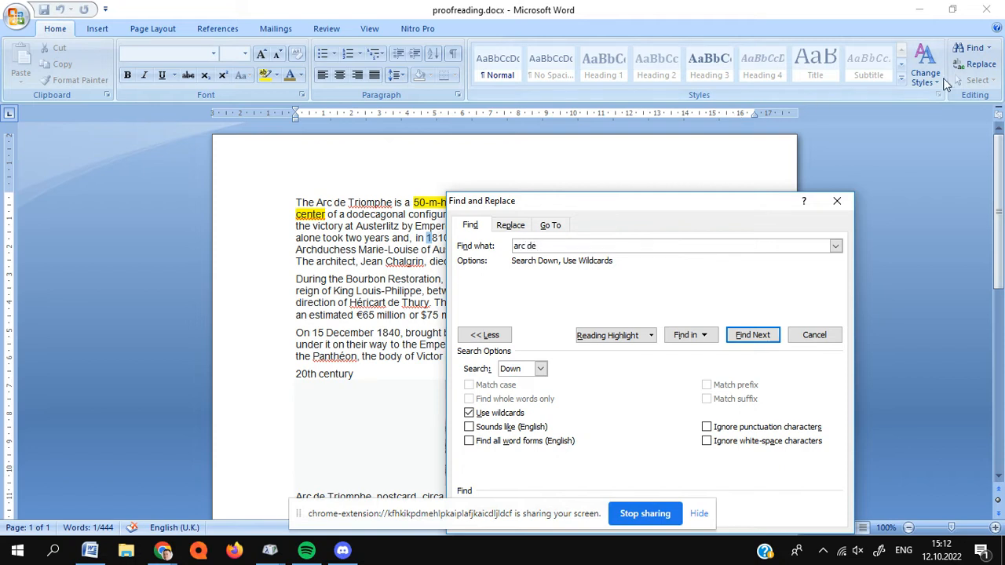
left_click(763, 344)
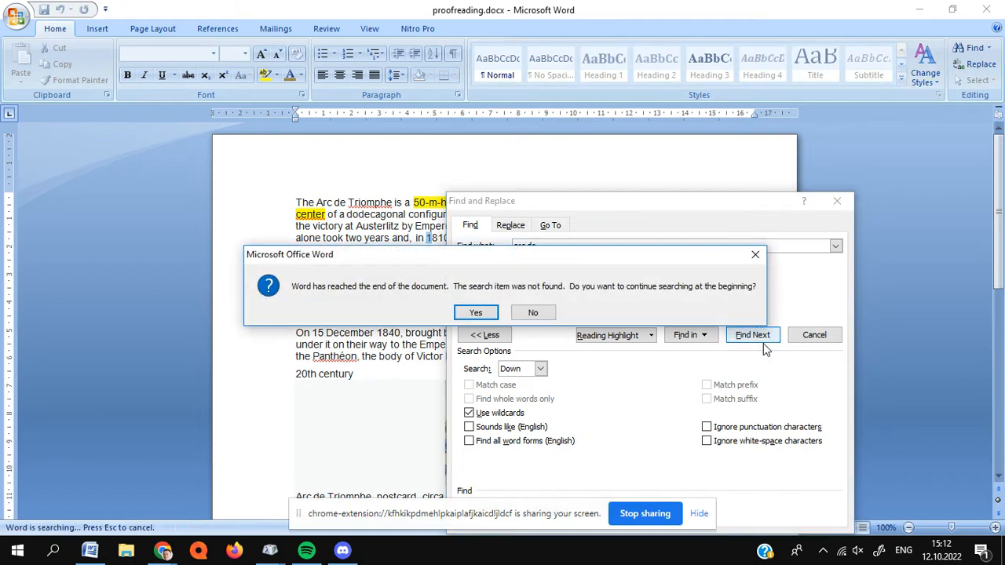
left_click(476, 312)
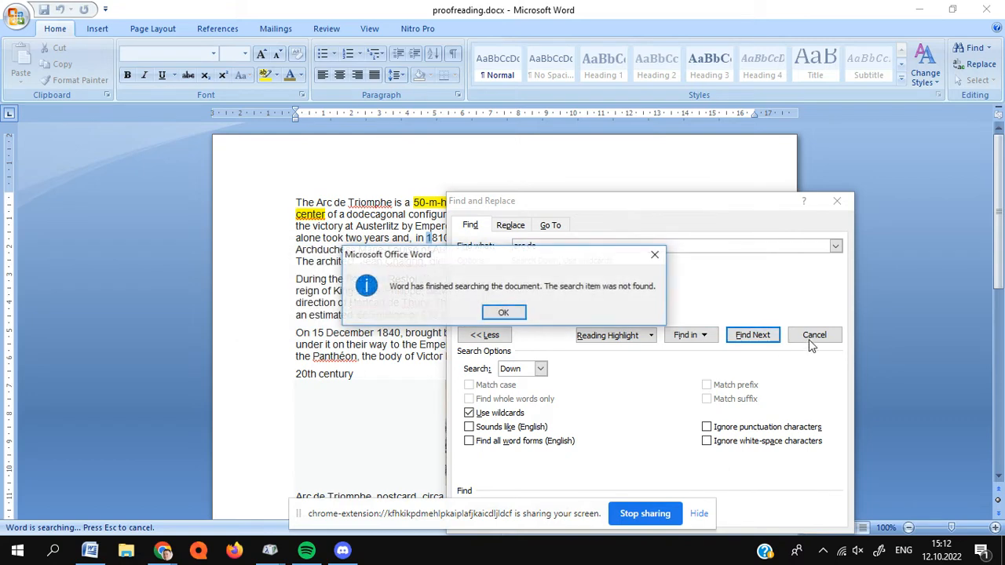
- Rerun the "arc de" search, turn off wildcards, and go through the matches down to the last paragraph
left_click(497, 314)
left_click(754, 338)
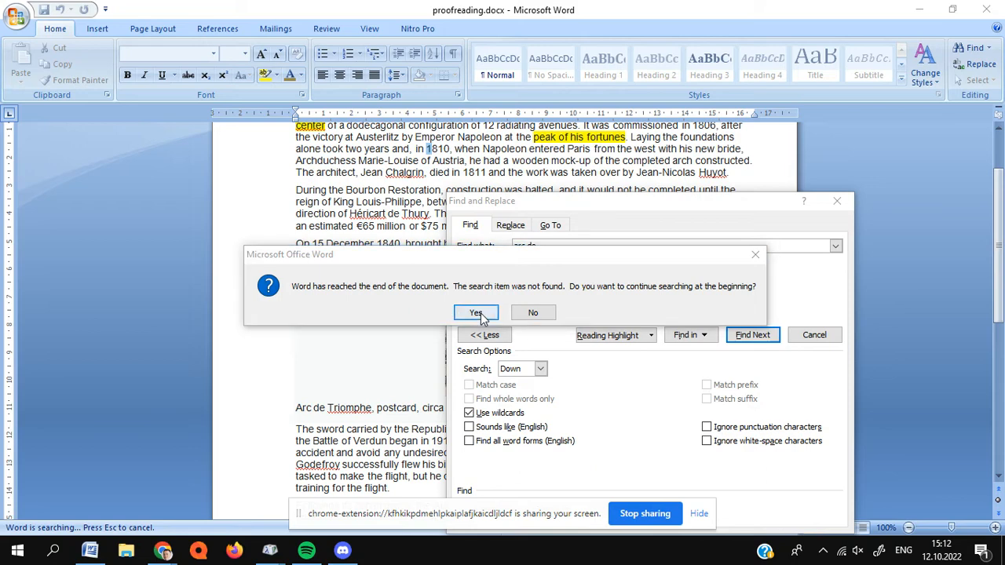
key("Tab")
key("Return")
left_click(468, 414)
left_click(753, 341)
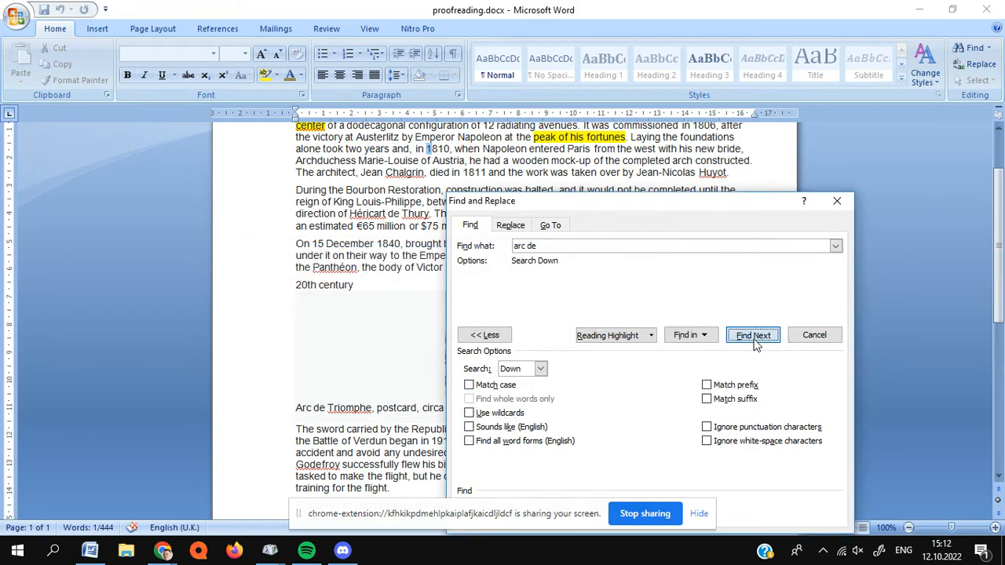
left_click(754, 339)
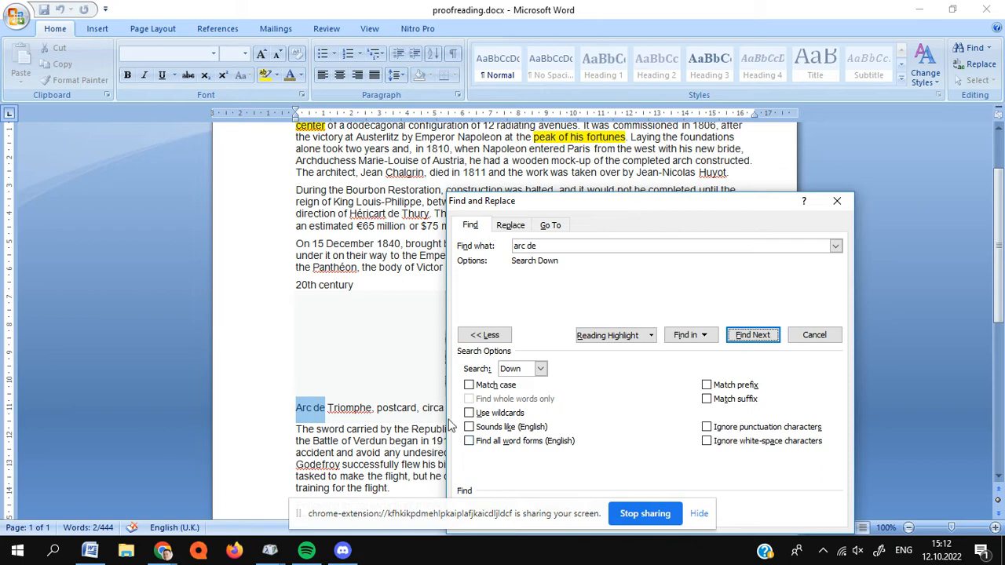
left_click(766, 340)
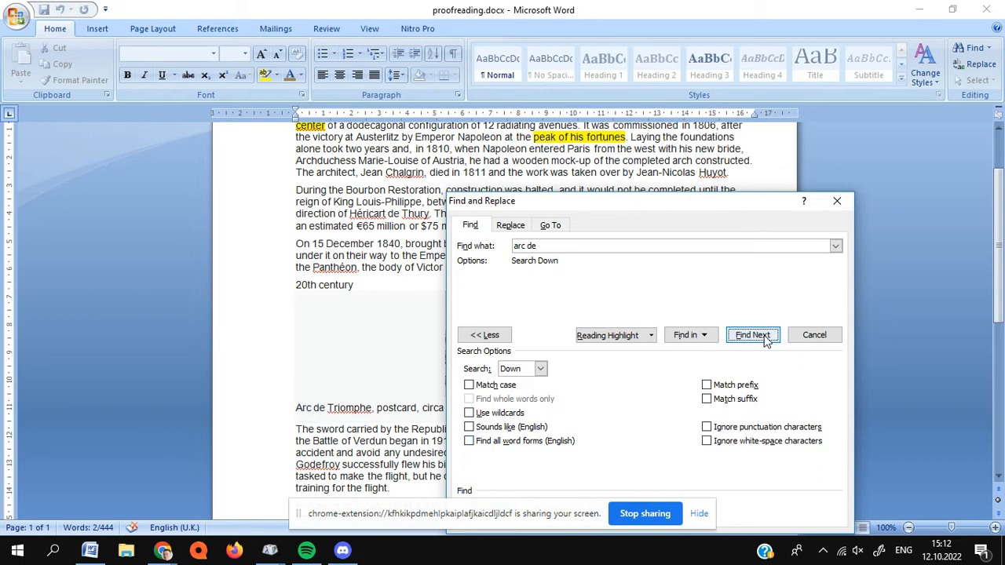
left_click(766, 339)
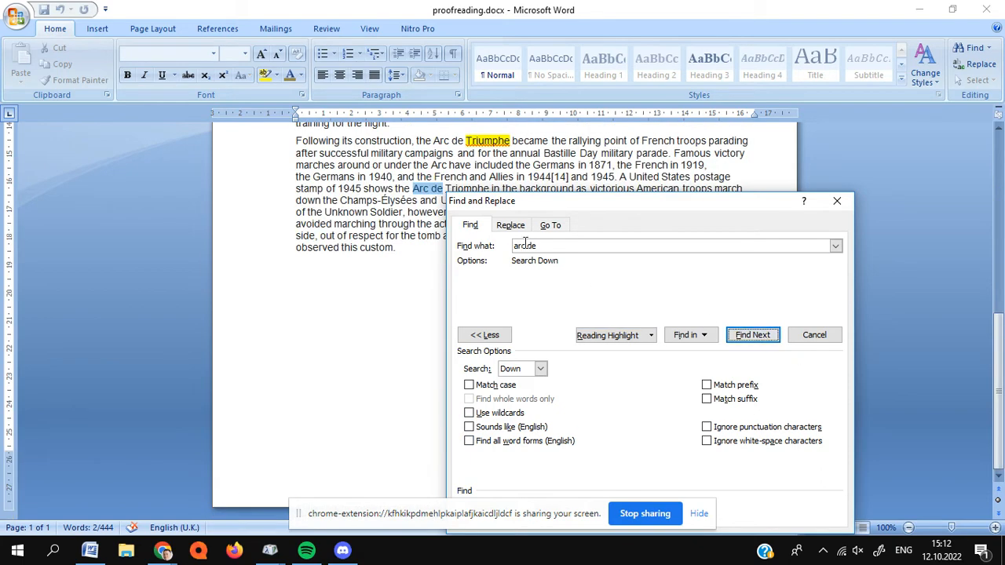
- Correct the highlighted word "Triumphe" in the last paragraph to "Triomphe" and close the search
left_click(482, 140)
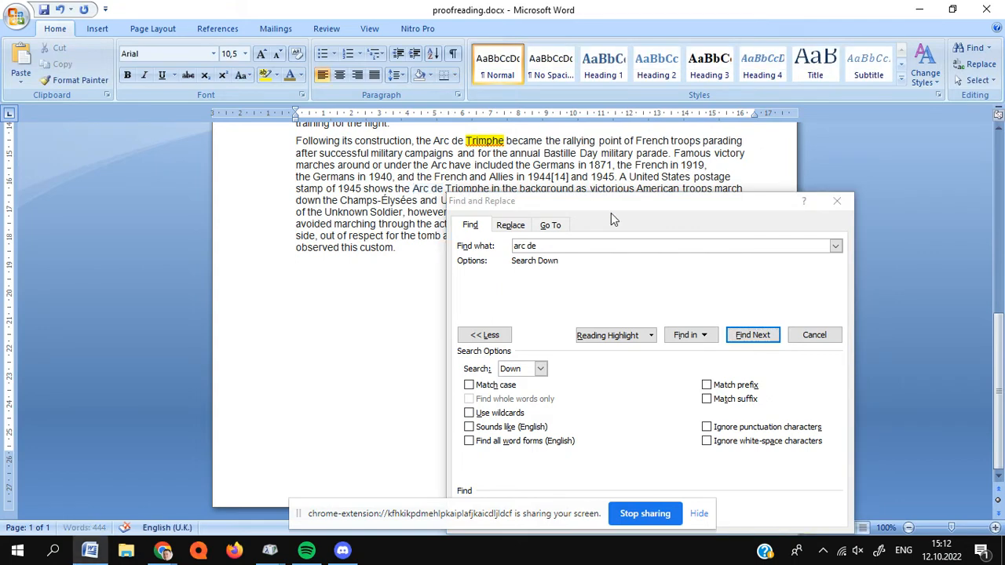
left_click(837, 202)
scroll(417, 309, "up", 7)
scroll(417, 309, "up", 6)
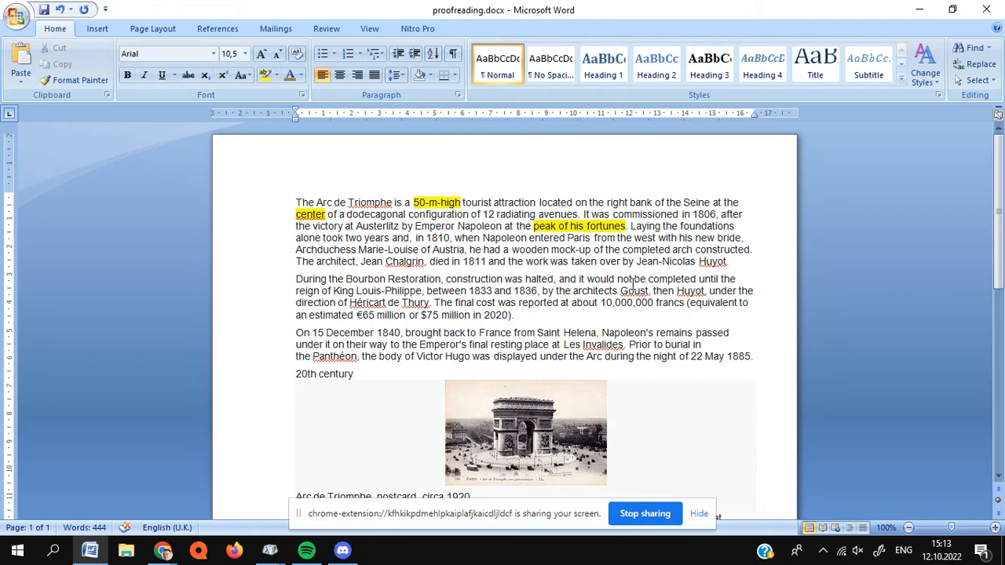
- Enter ", or" as a new search term for the document and close the search
key("ctrl+f")
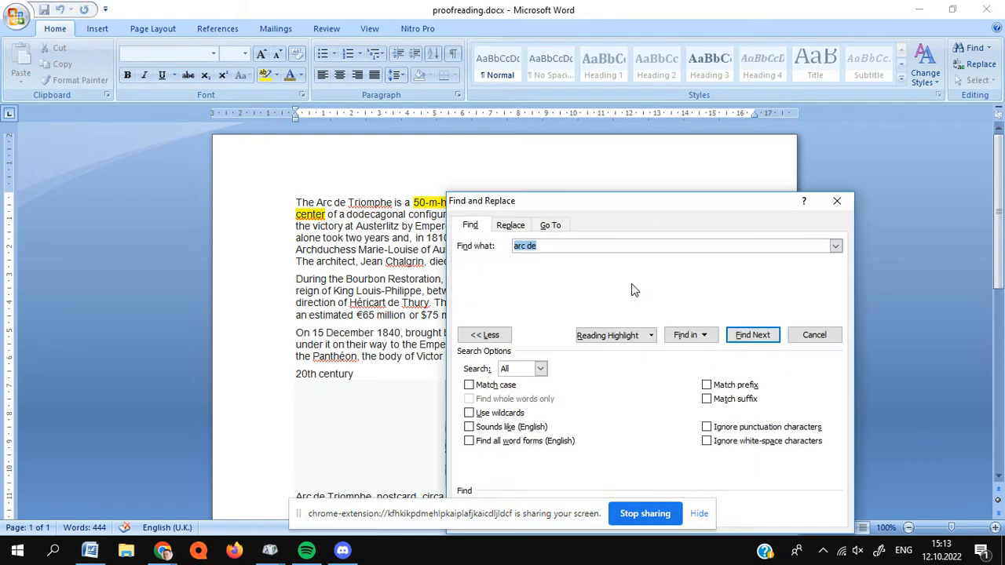
key("BackSpace")
type(", or")
left_click(836, 201)
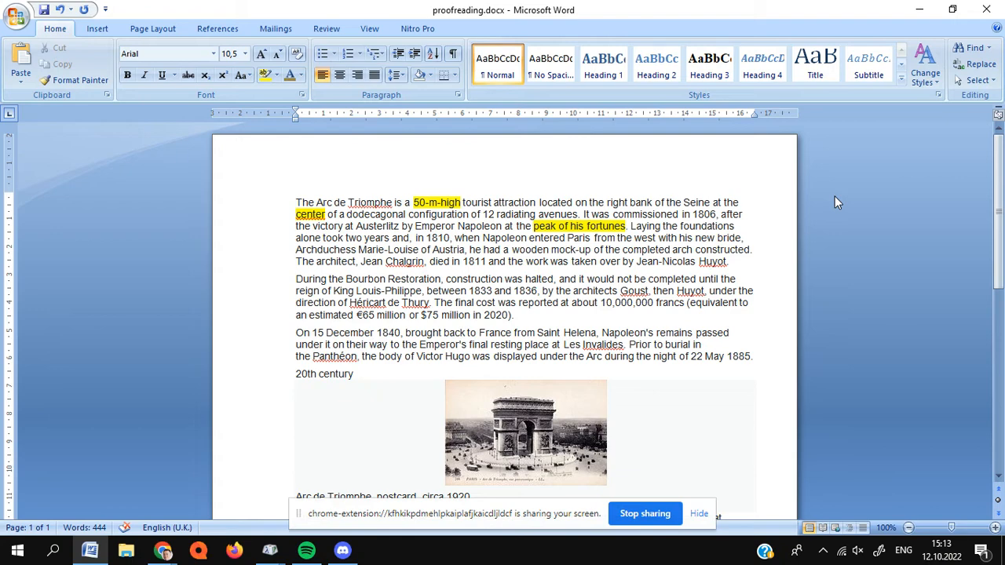
- Look over the corrected document from beginning to end and minimize its window
left_click_drag(1004, 179, 971, 149)
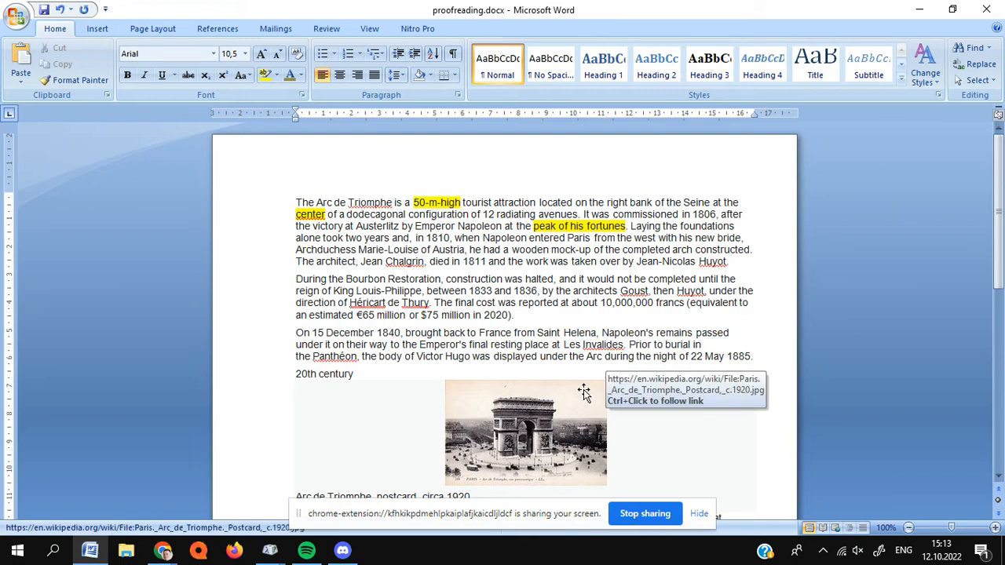
scroll(592, 338, "down", 2)
scroll(592, 336, "down", 10)
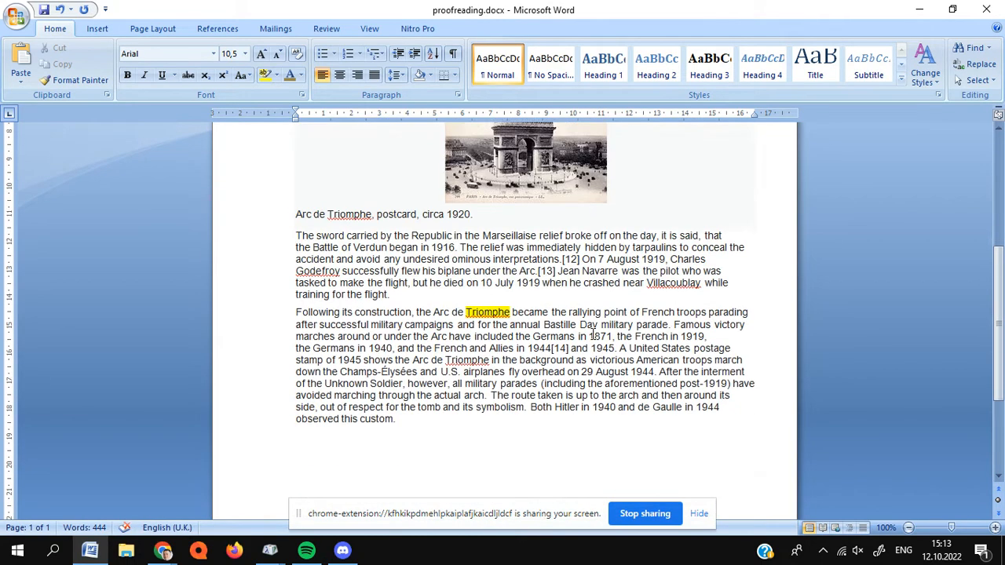
scroll(592, 332, "up", 11)
scroll(592, 332, "up", 1)
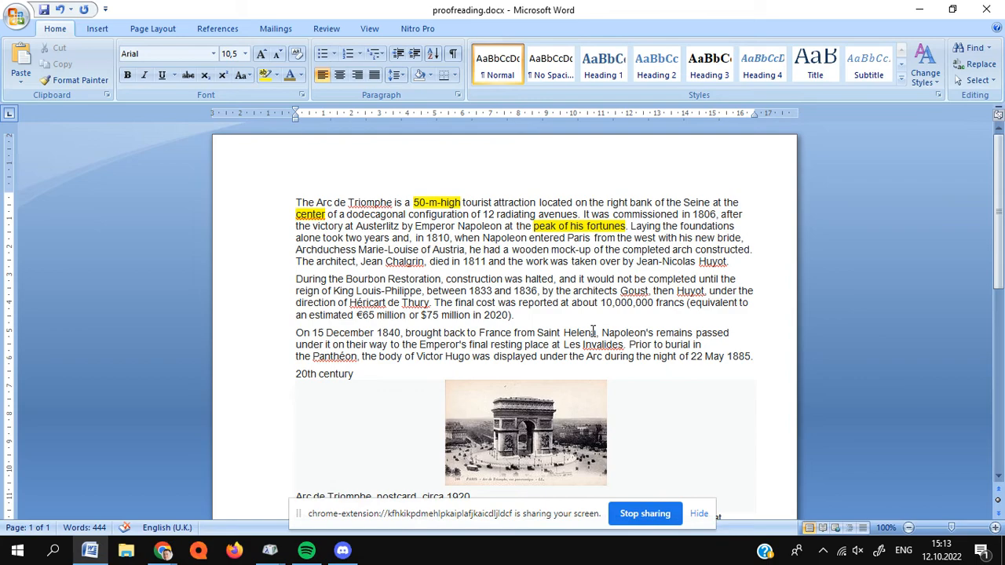
scroll(592, 332, "down", 14)
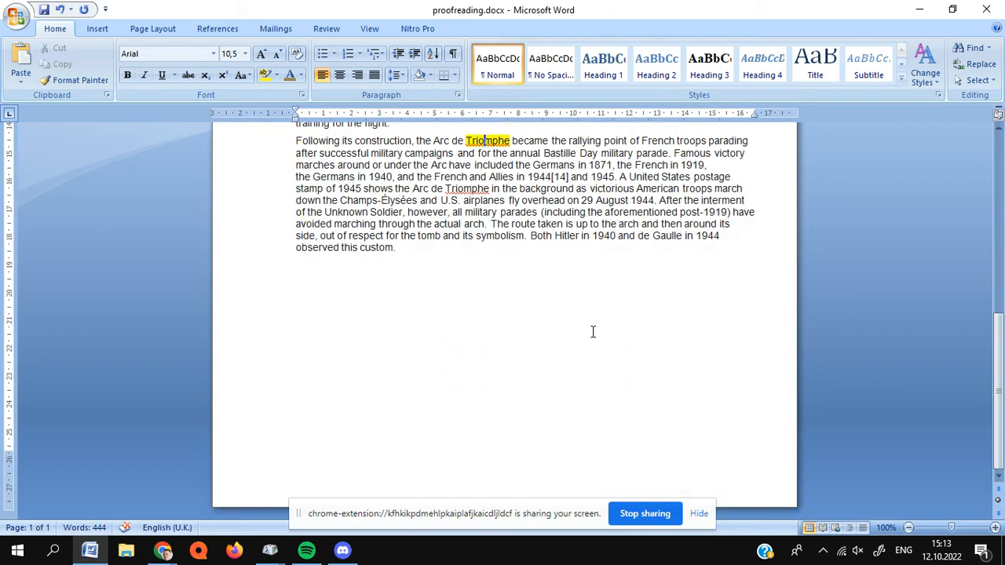
scroll(593, 332, "up", 13)
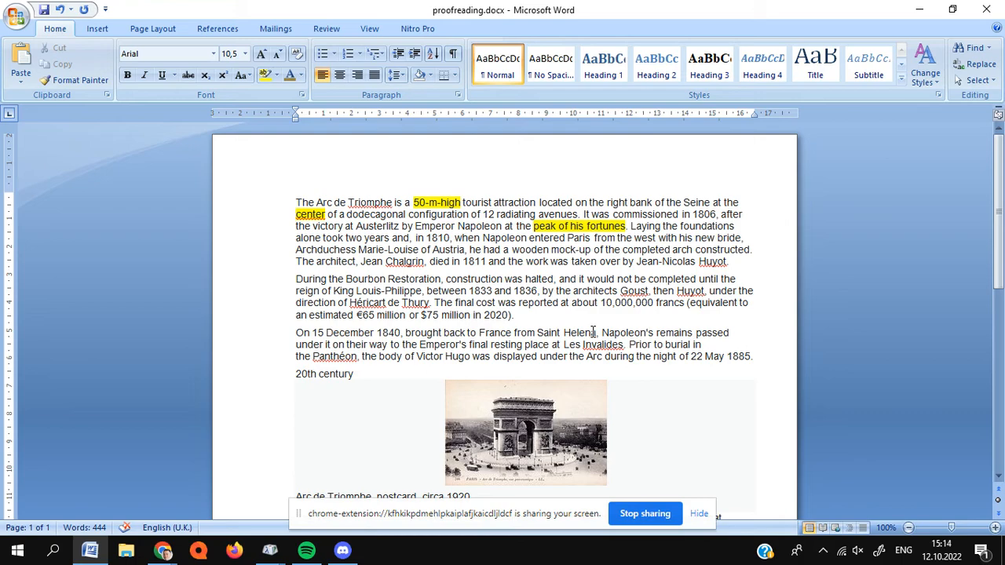
scroll(593, 332, "down", 13)
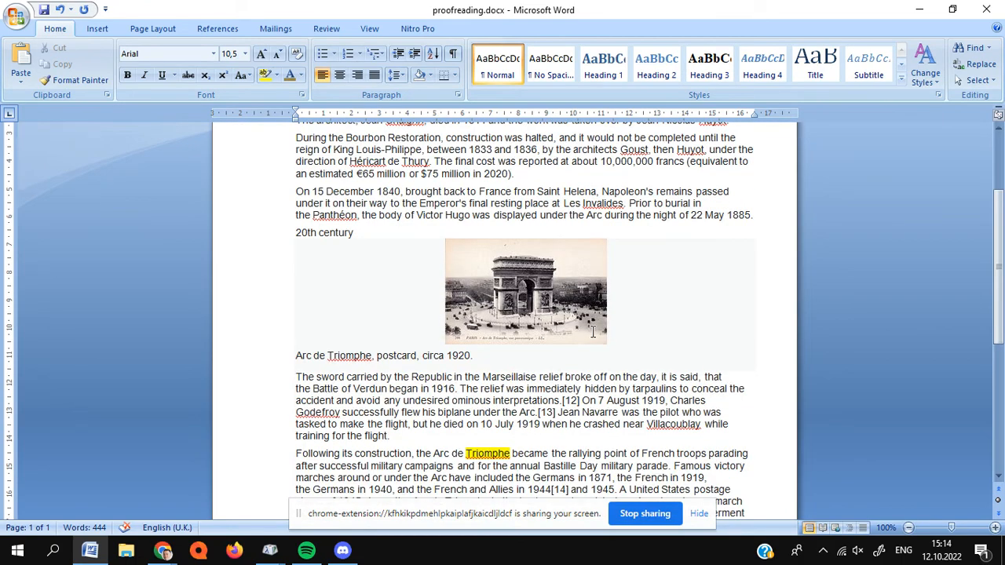
scroll(593, 332, "up", 7)
scroll(593, 332, "up", 7)
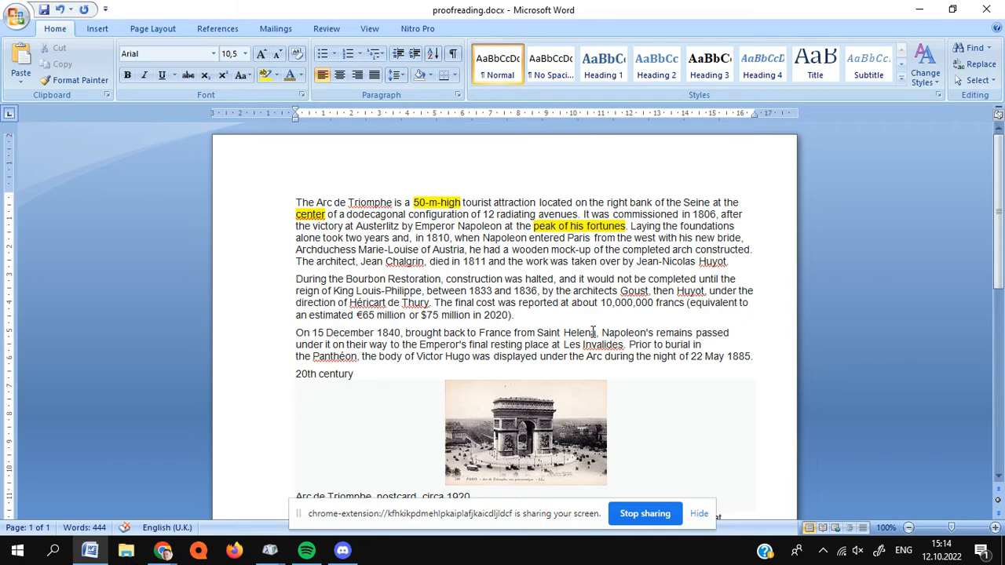
scroll(592, 332, "down", 11)
scroll(593, 332, "up", 6)
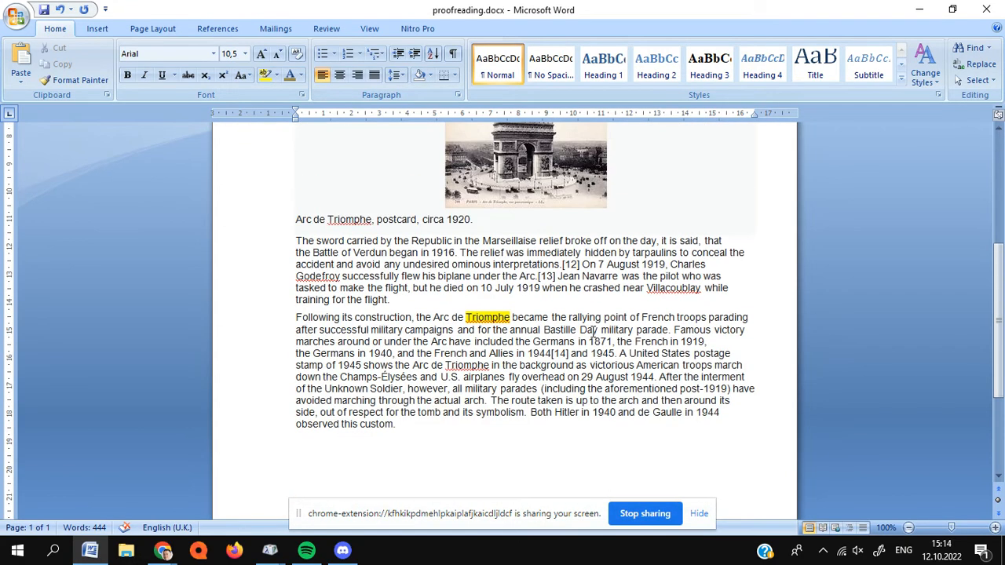
scroll(593, 333, "up", 5)
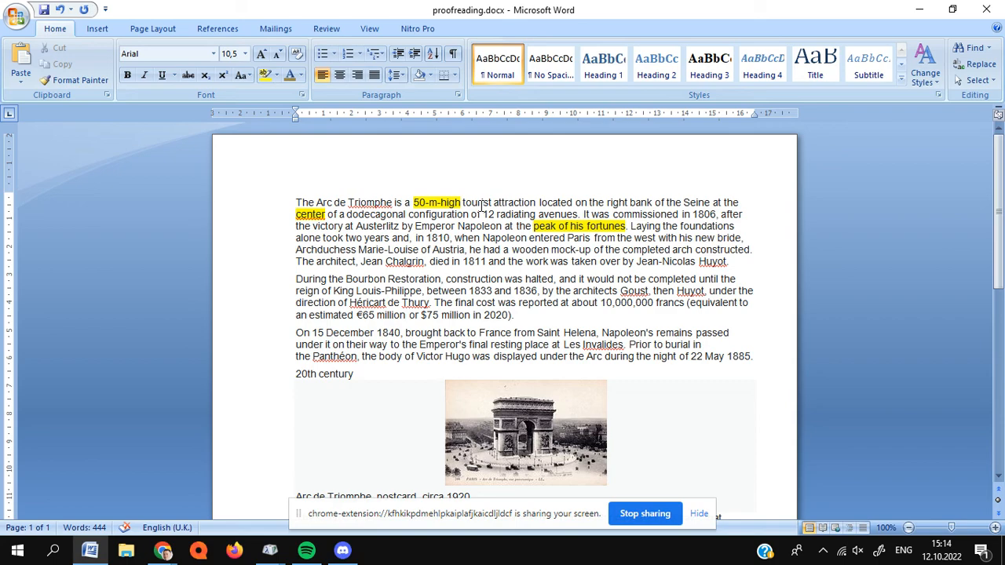
left_click(913, 8)
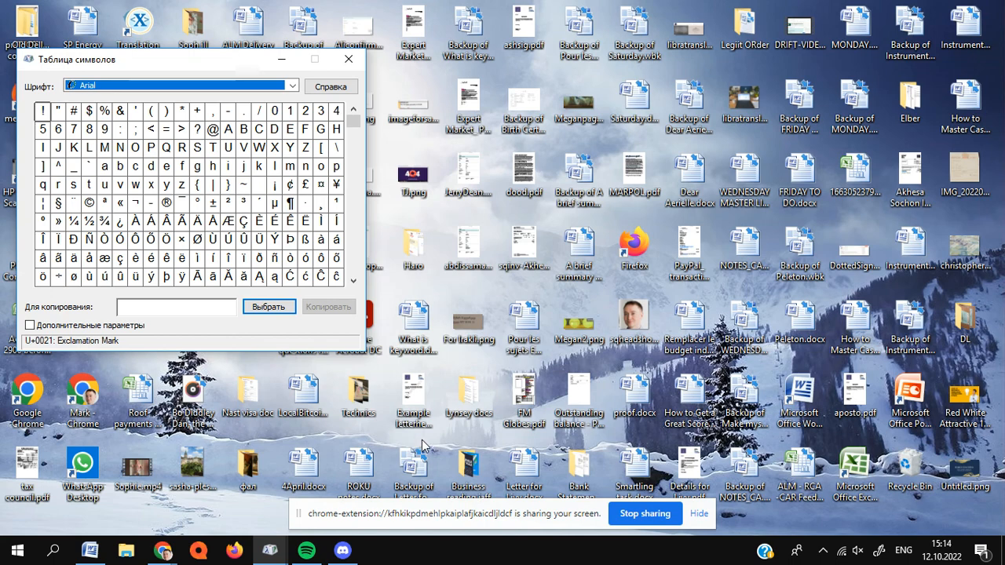